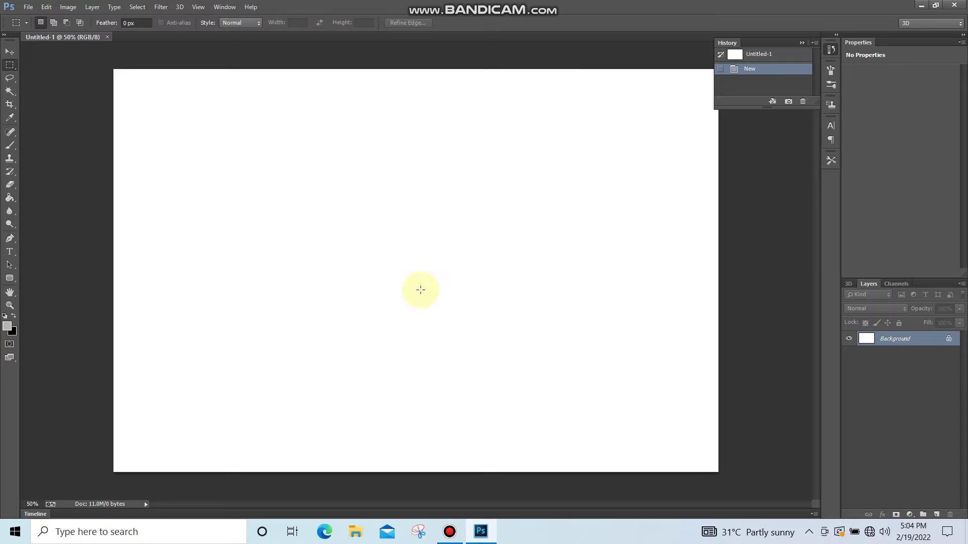
Step: Add the text PHOTOSHOP to the canvas and scale it proportionally to about 642% across the middle of the page
key(t)
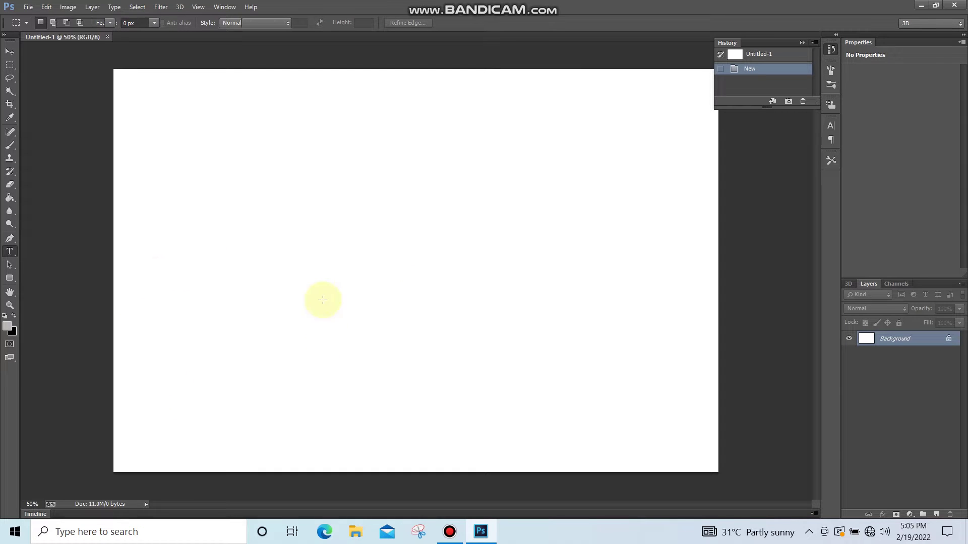
click(341, 254)
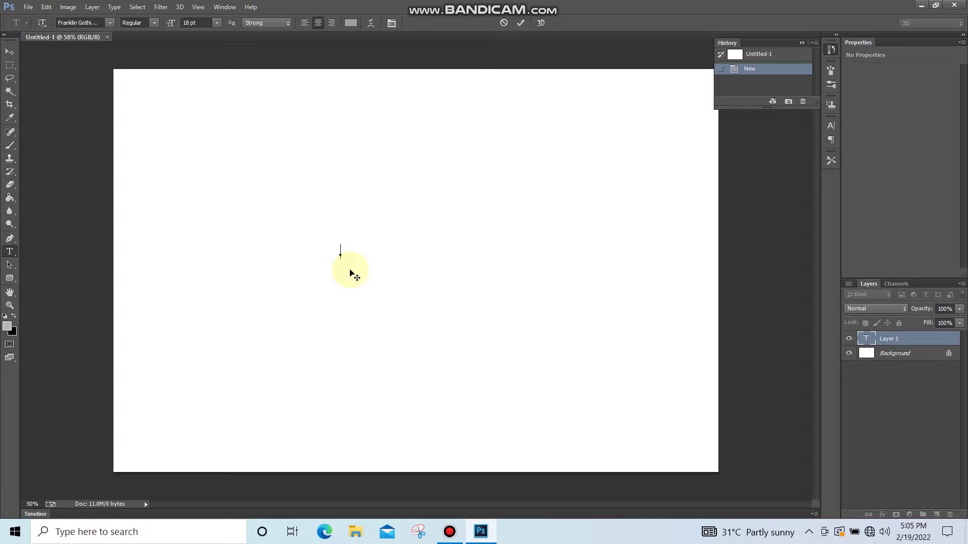
text(PHOTOSHOP)
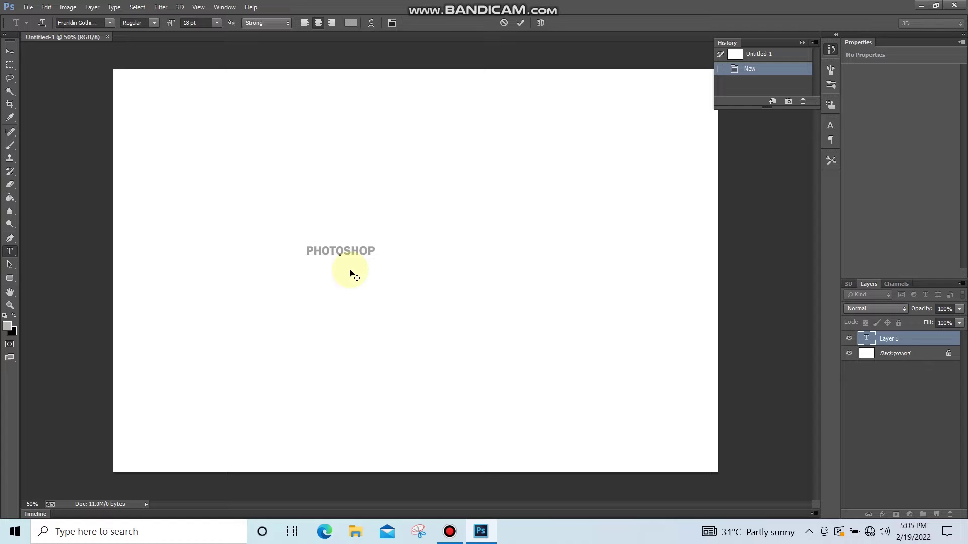
key(ctrl+Return)
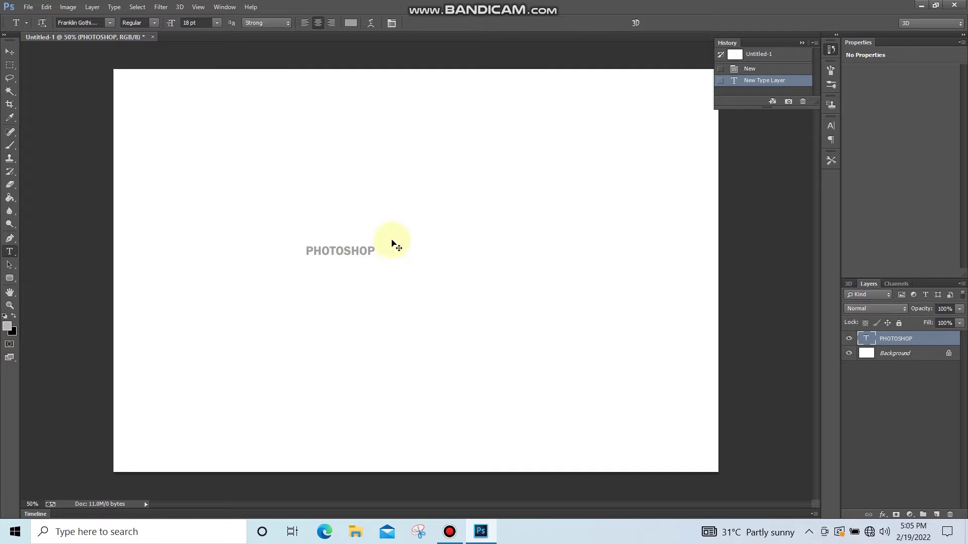
key(ctrl+t)
drag(378, 244, 612, 267)
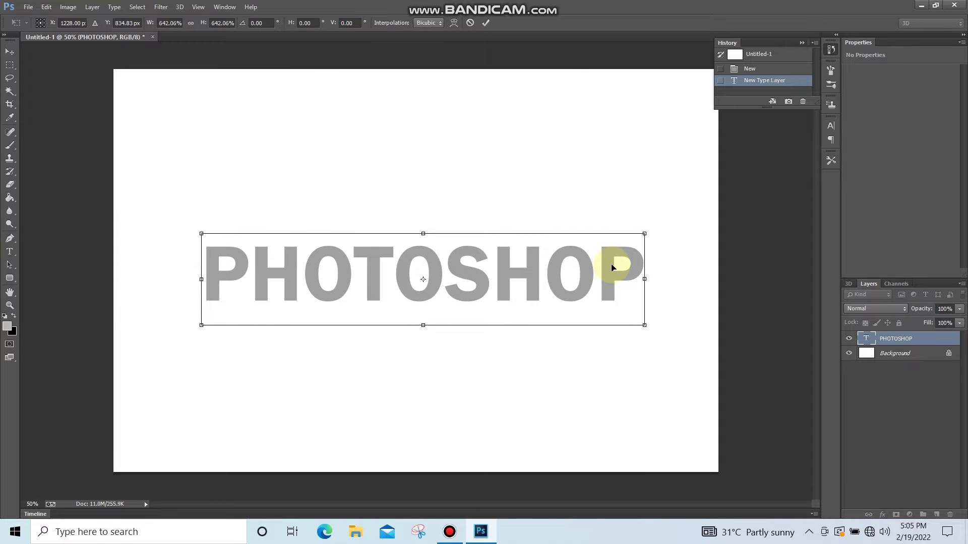
Step: Turn the PHOTOSHOP text layer into a new 3D extrusion
key(t)
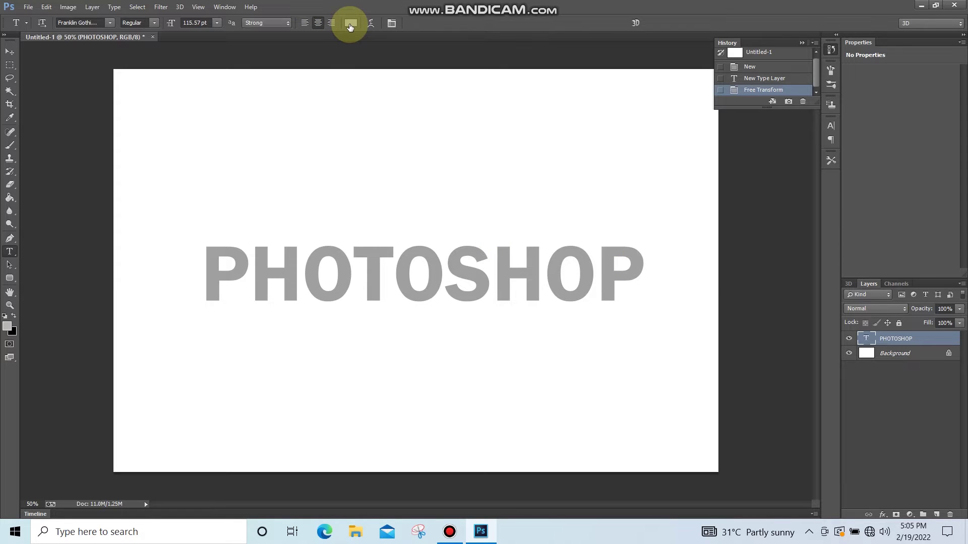
right_click(897, 340)
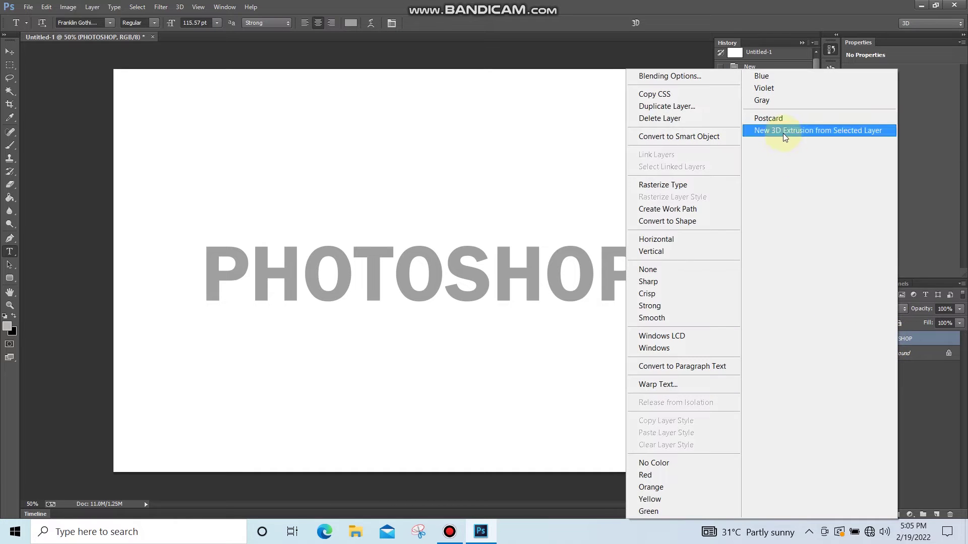
click(784, 132)
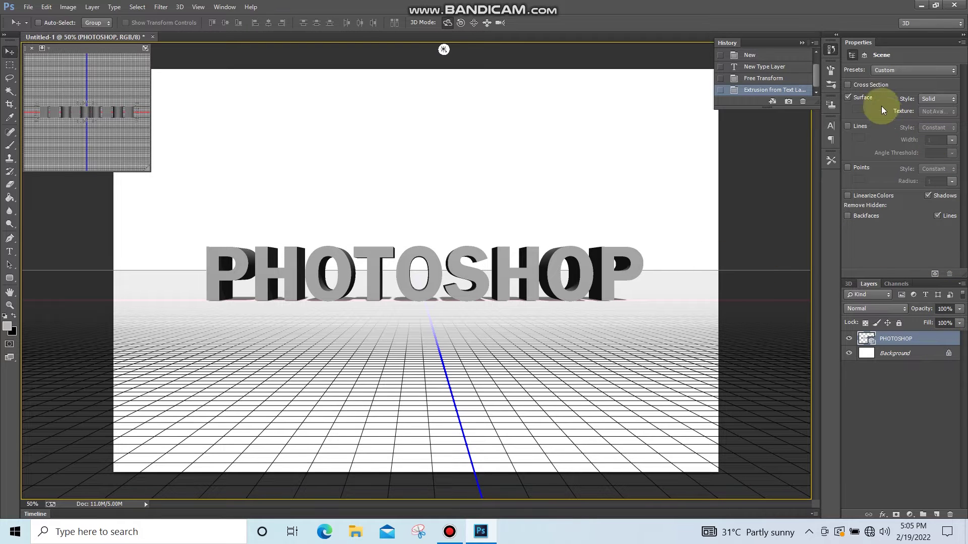
Step: Apply the Plastic Glossy (Blue) material to the front inflation of the 3D text
click(850, 285)
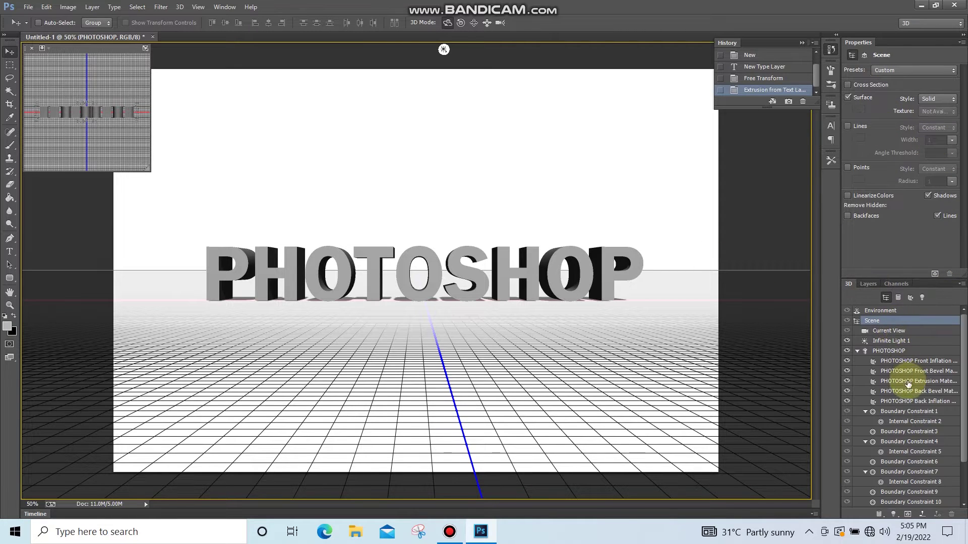
click(908, 362)
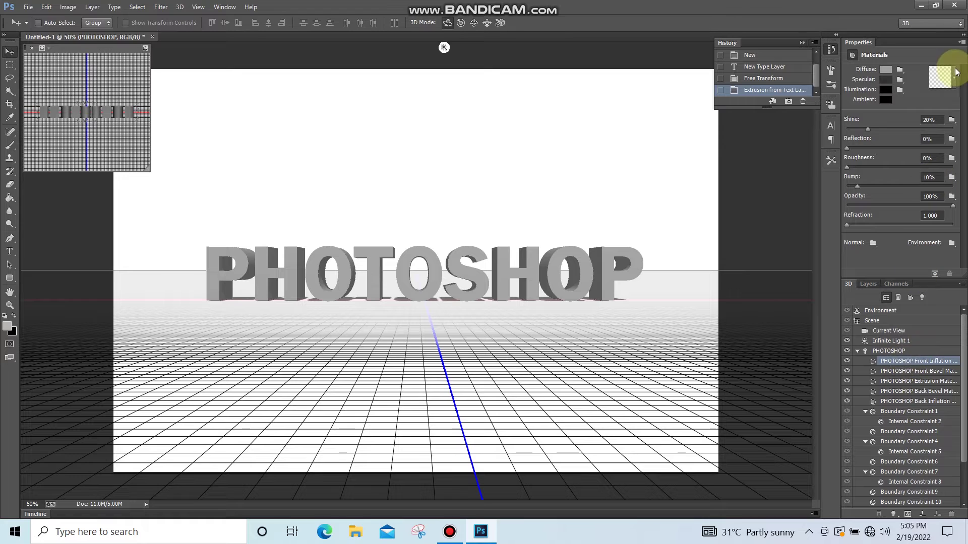
click(954, 81)
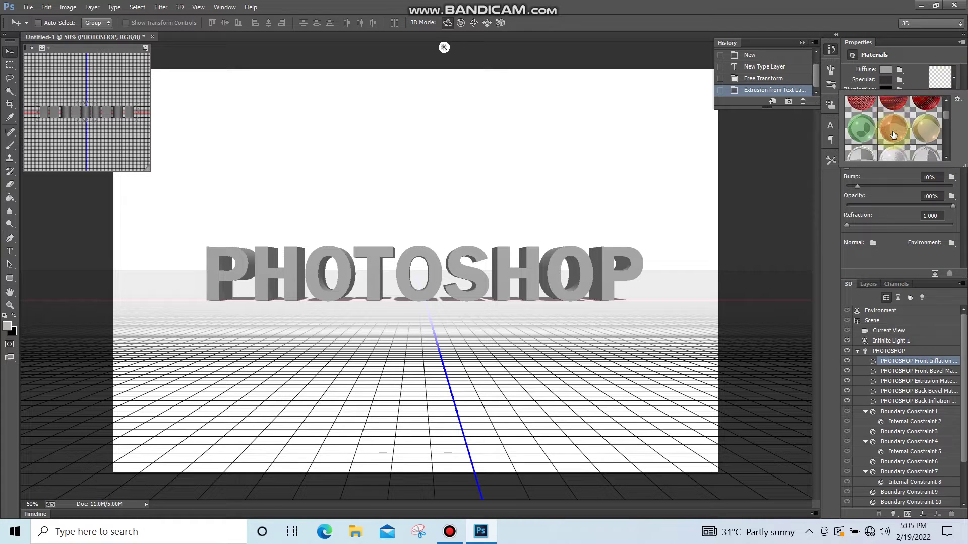
scroll(893, 134, down, 5)
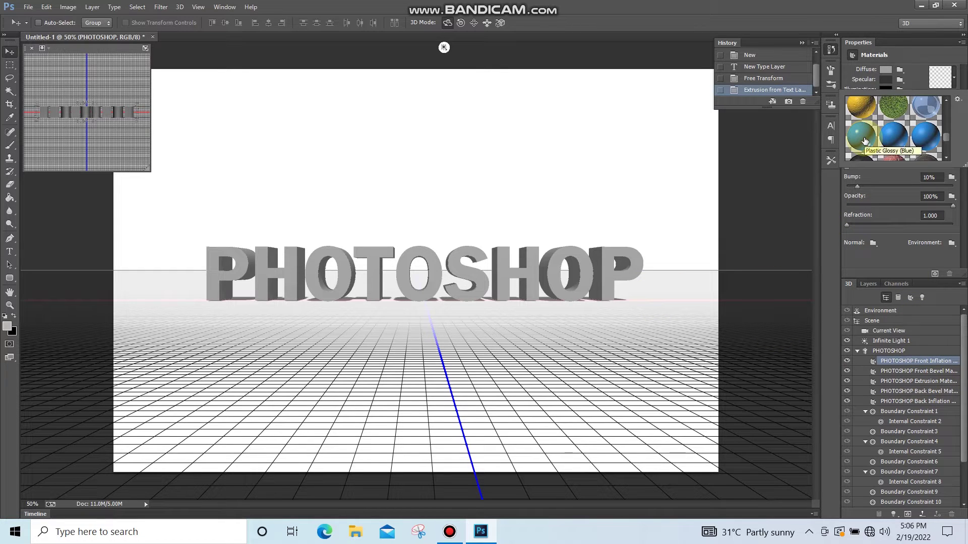
click(863, 138)
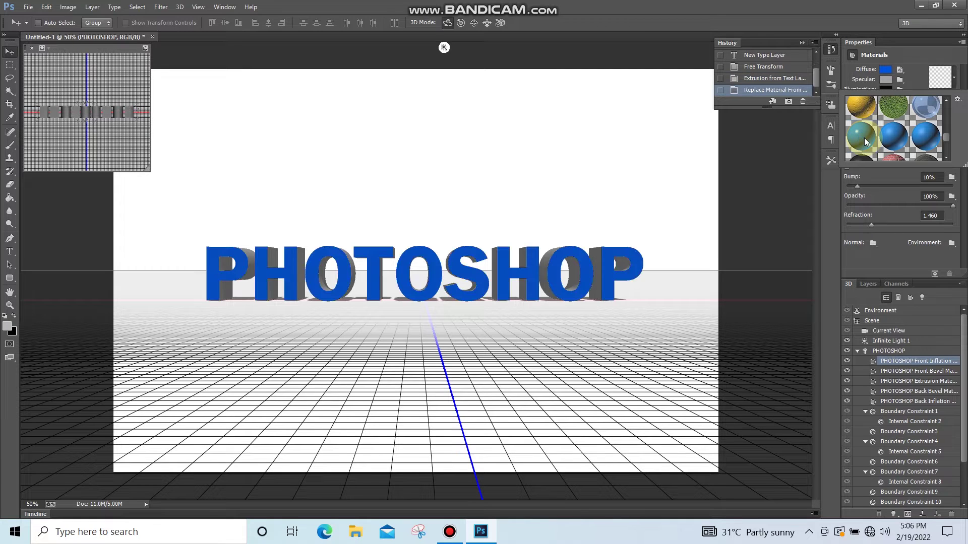
Step: Apply the orange peel material to the extrusion sides of the 3D text
click(918, 382)
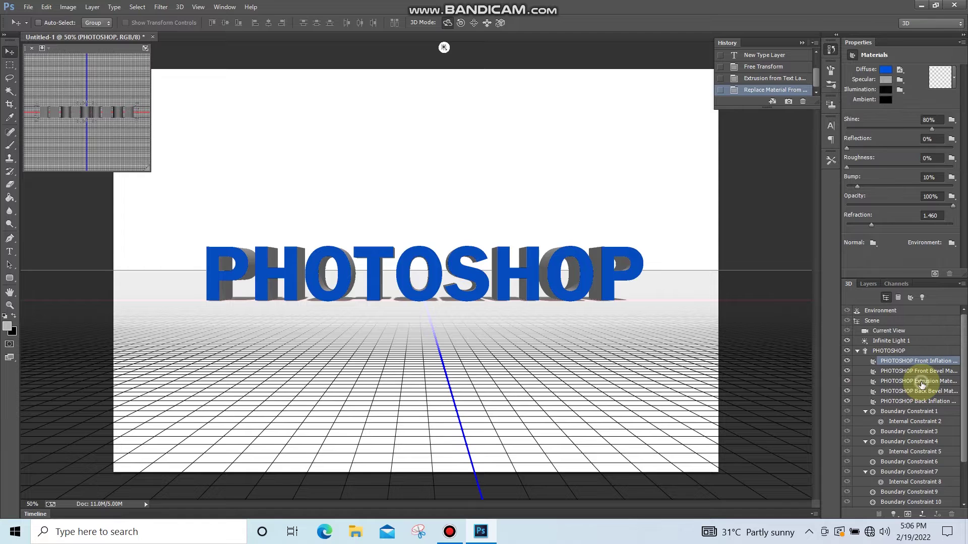
click(952, 74)
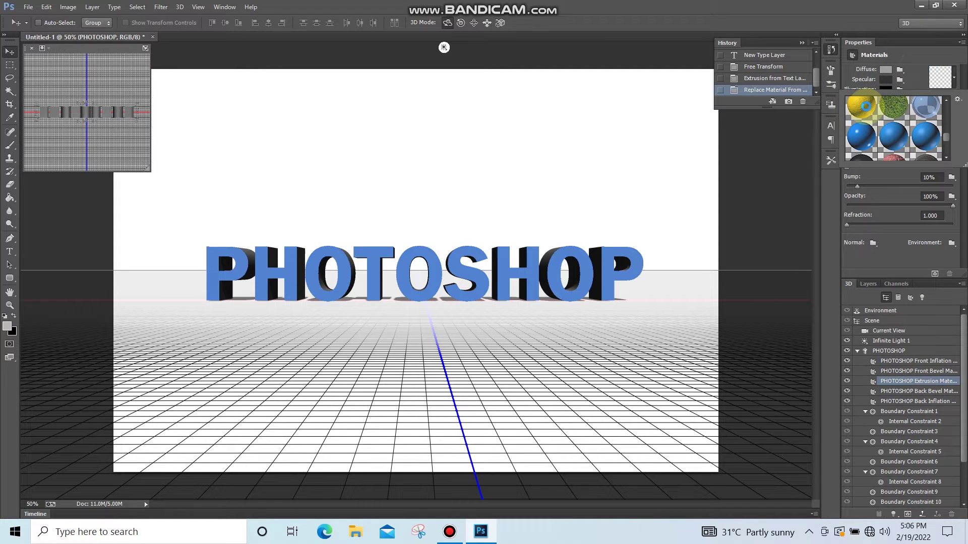
click(864, 106)
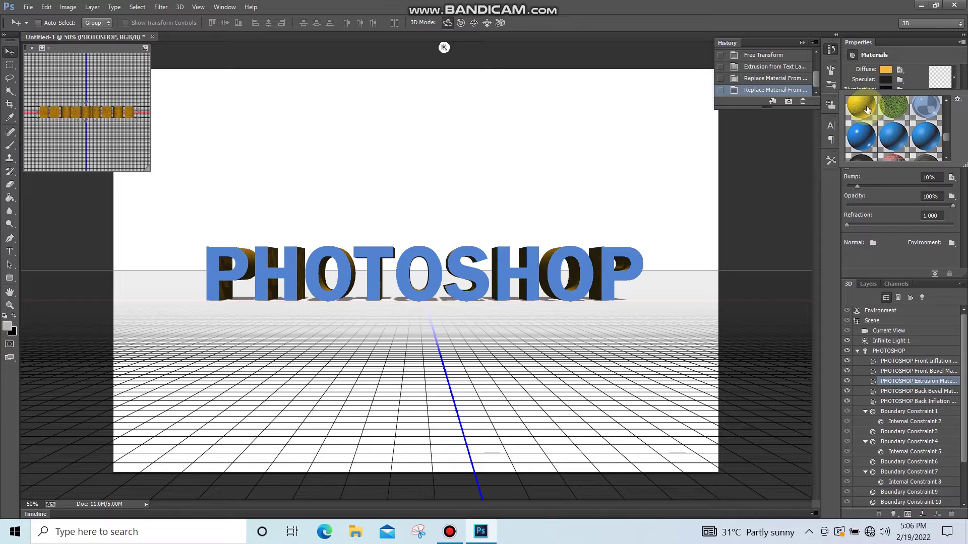
Step: Convert the Background layer into a 3D postcard
click(868, 283)
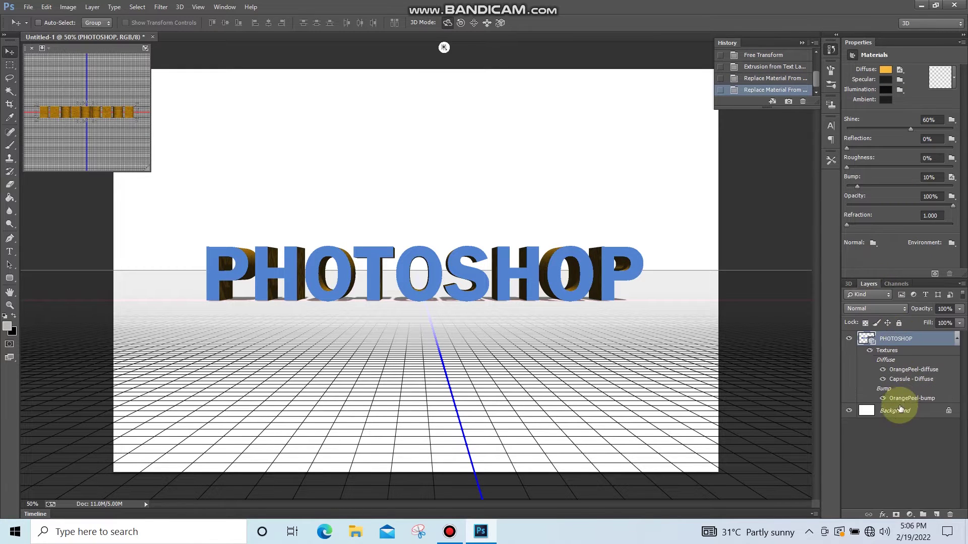
right_click(897, 398)
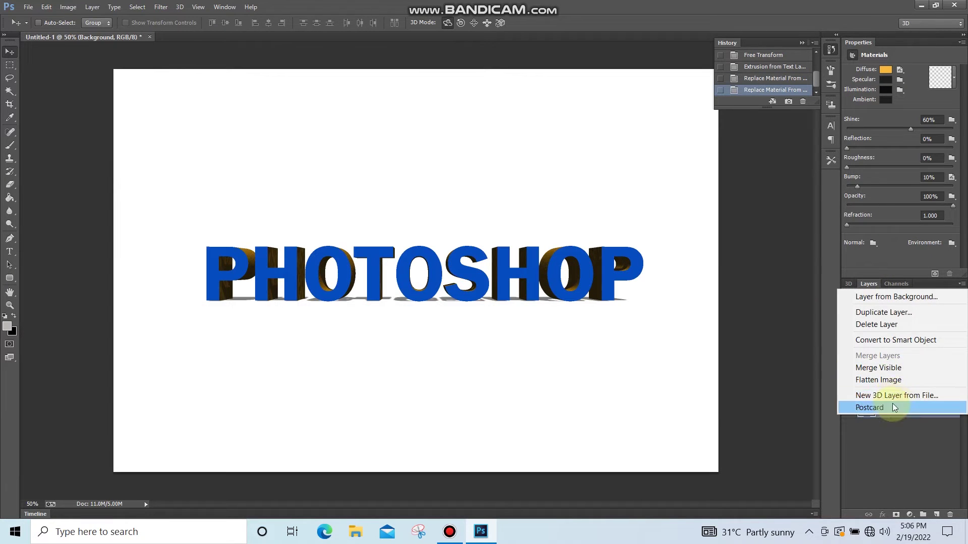
click(894, 408)
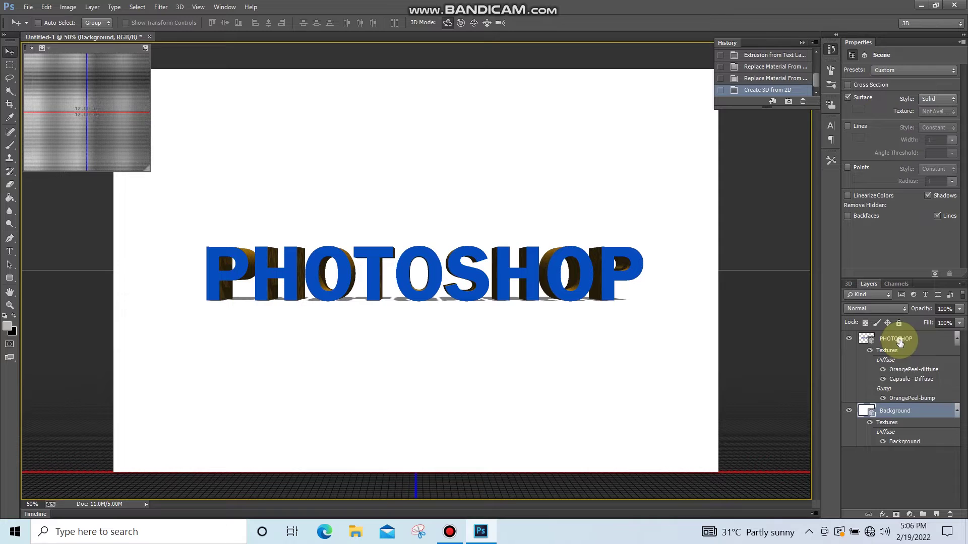
Step: Merge the PHOTOSHOP and Background 3D layers into one 3D layer
ctrl+click(897, 339)
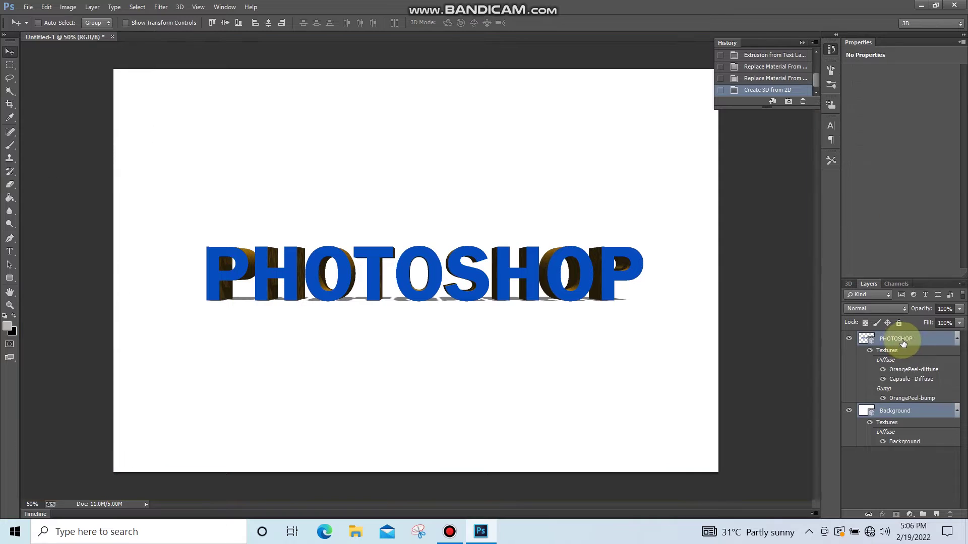
click(180, 7)
click(184, 31)
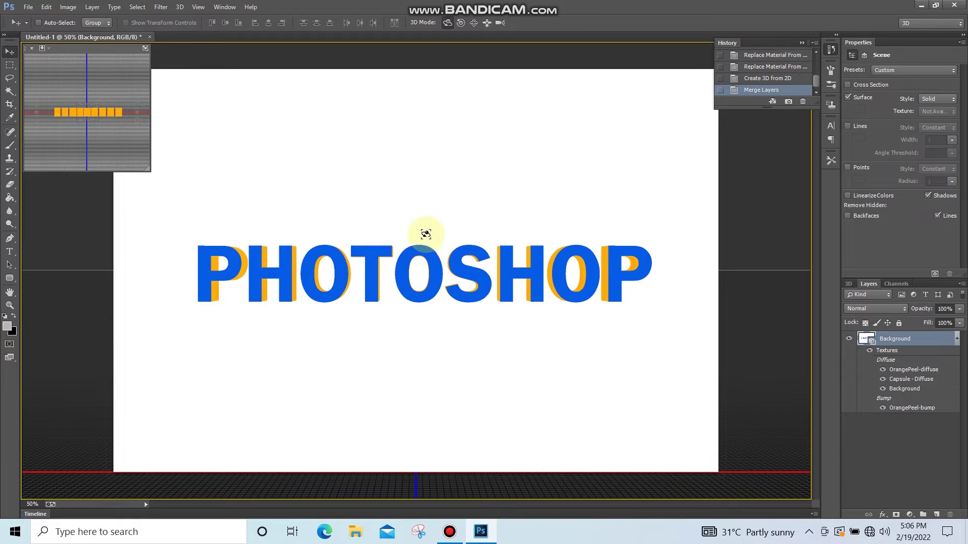
Step: Render the merged 3D layer and rasterize it
right_click(909, 338)
click(870, 308)
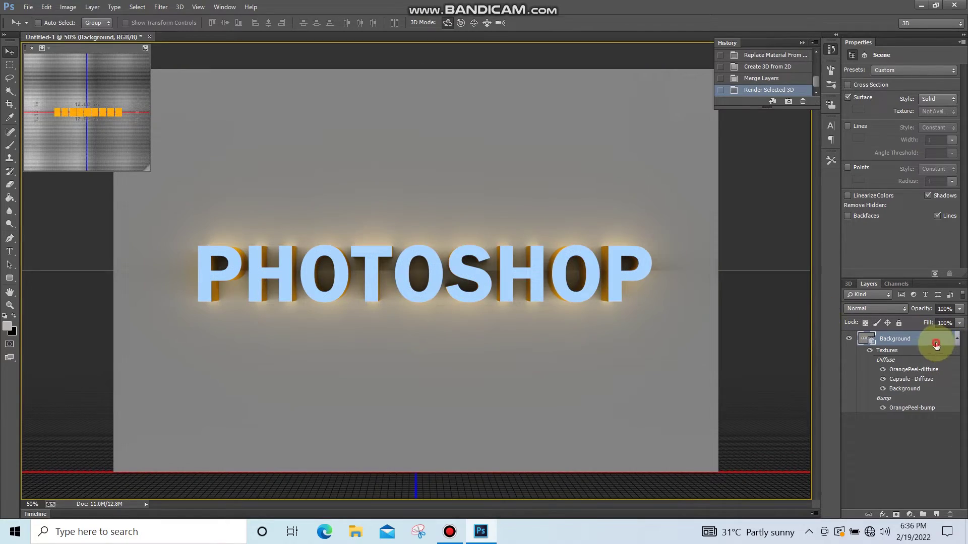
right_click(936, 344)
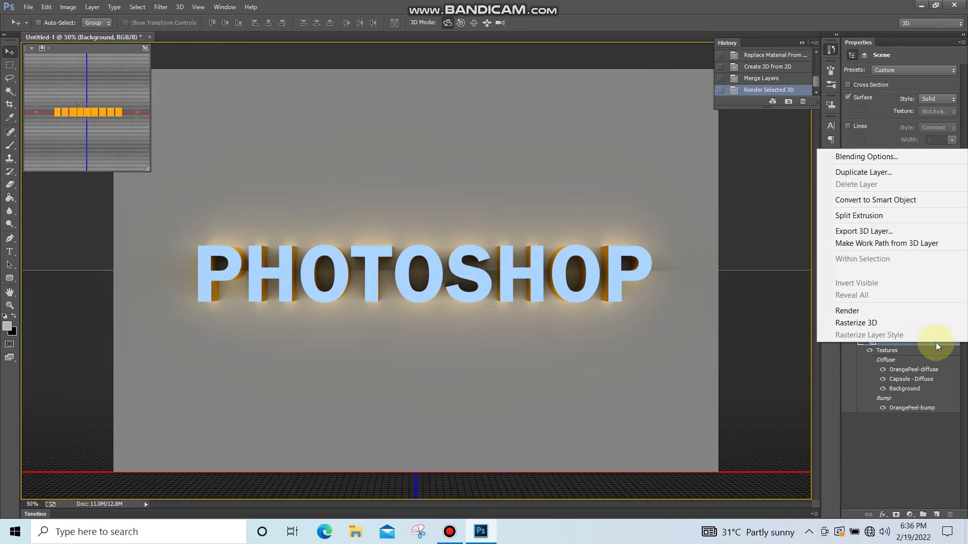
click(858, 322)
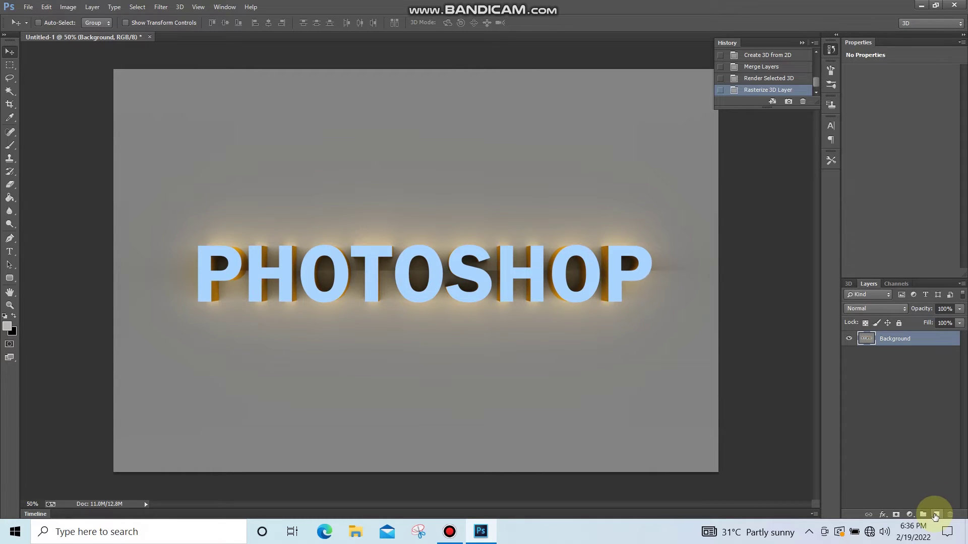
Step: Add a new empty layer and select the light blue faces of all the letters on the Background layer with the Magic Wand
click(935, 515)
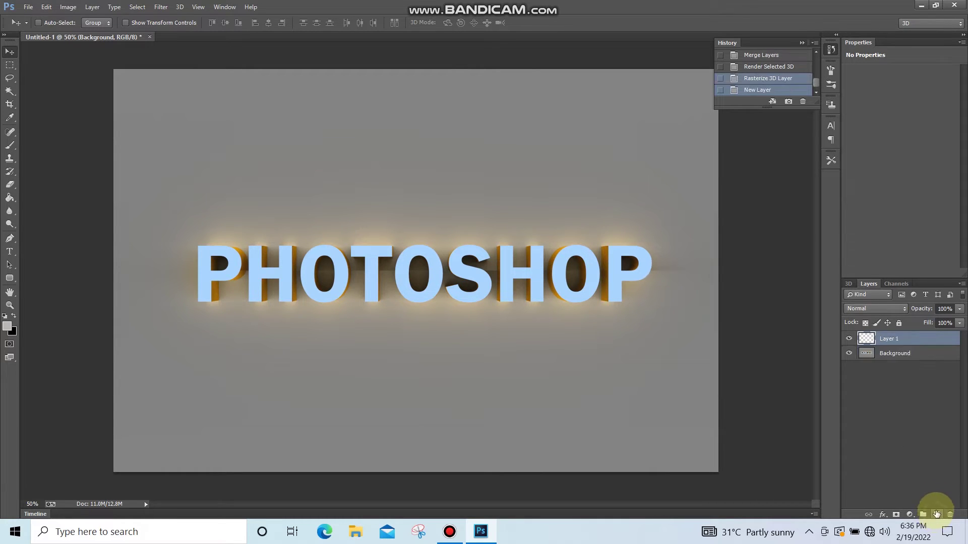
click(882, 353)
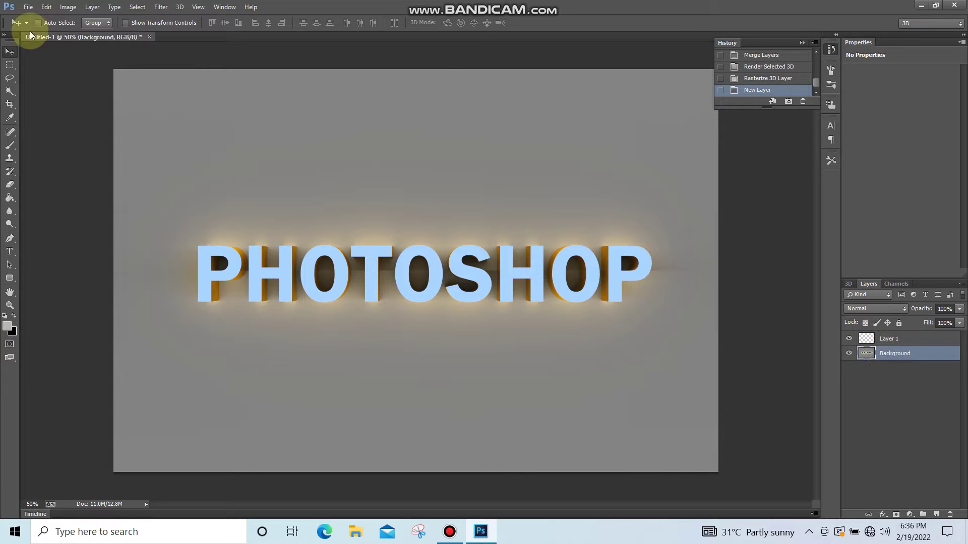
click(10, 91)
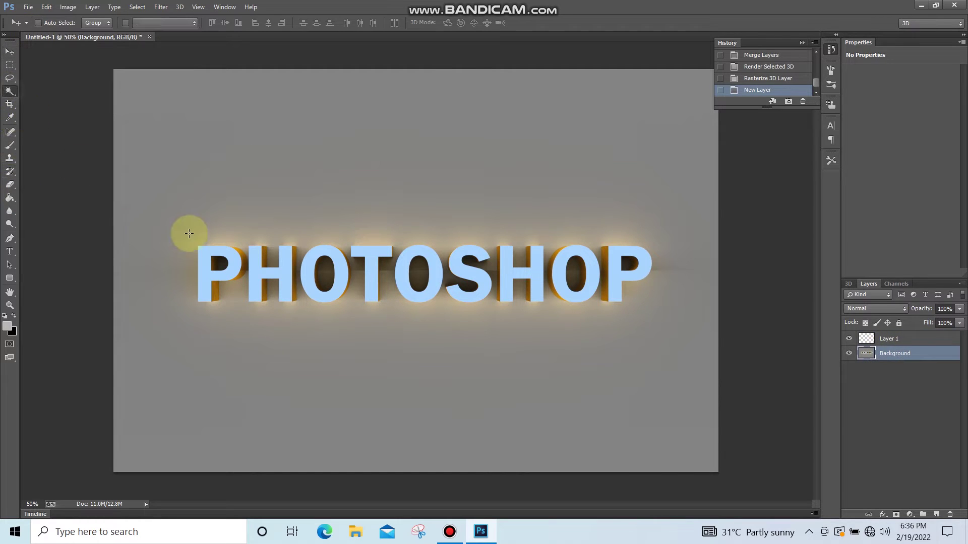
click(207, 273)
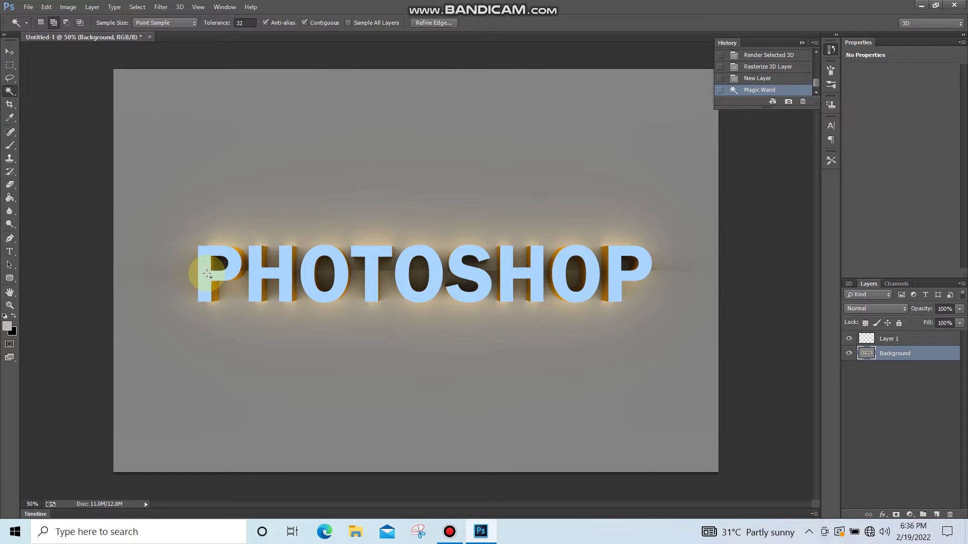
shift+click(260, 279)
click(309, 283)
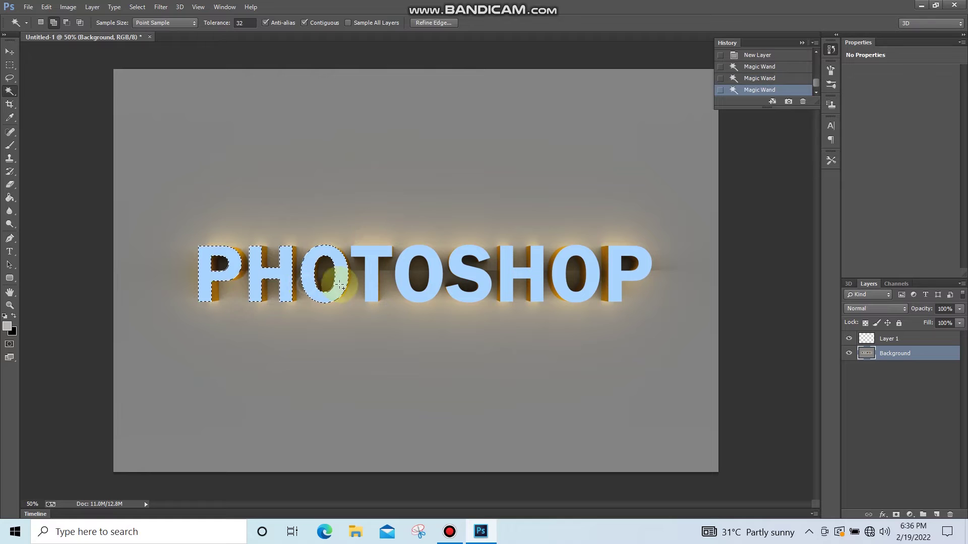
click(385, 277)
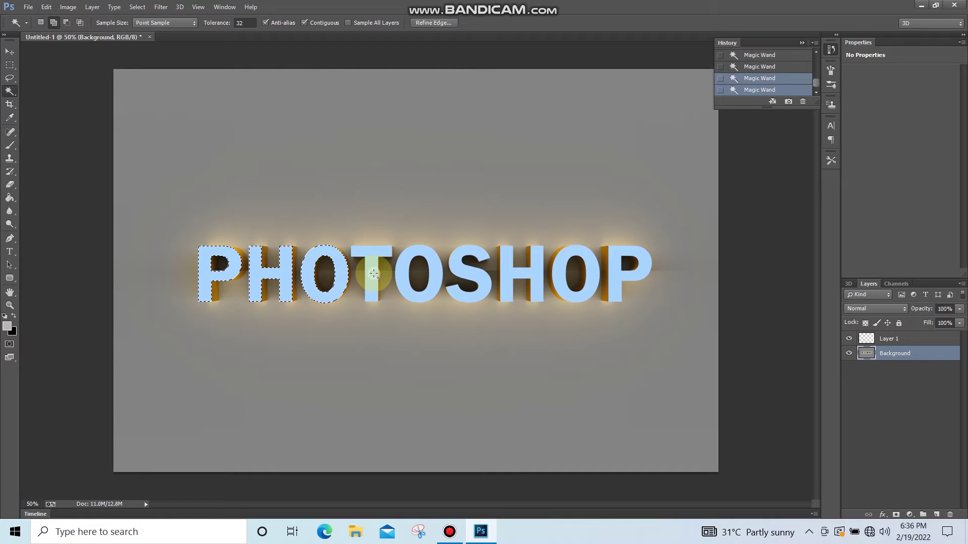
click(427, 288)
click(476, 282)
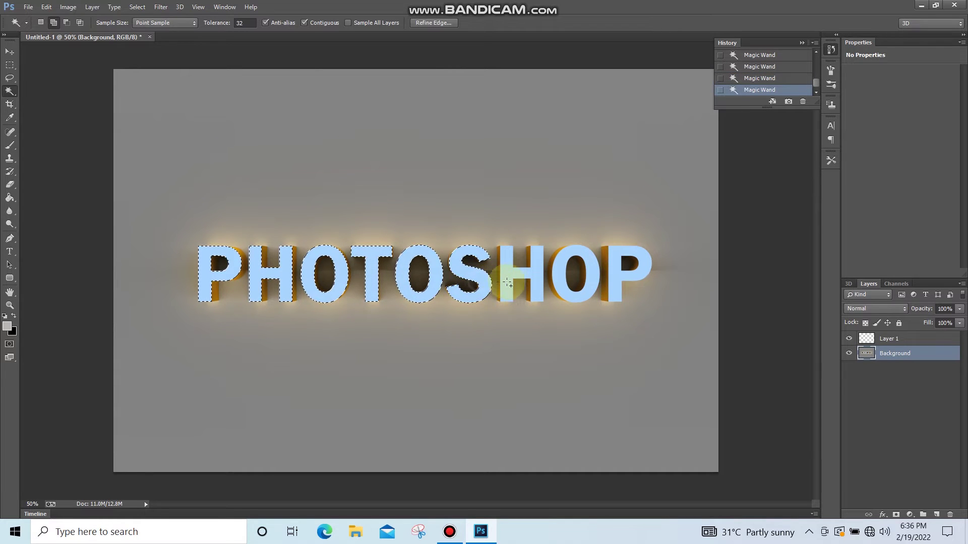
click(550, 278)
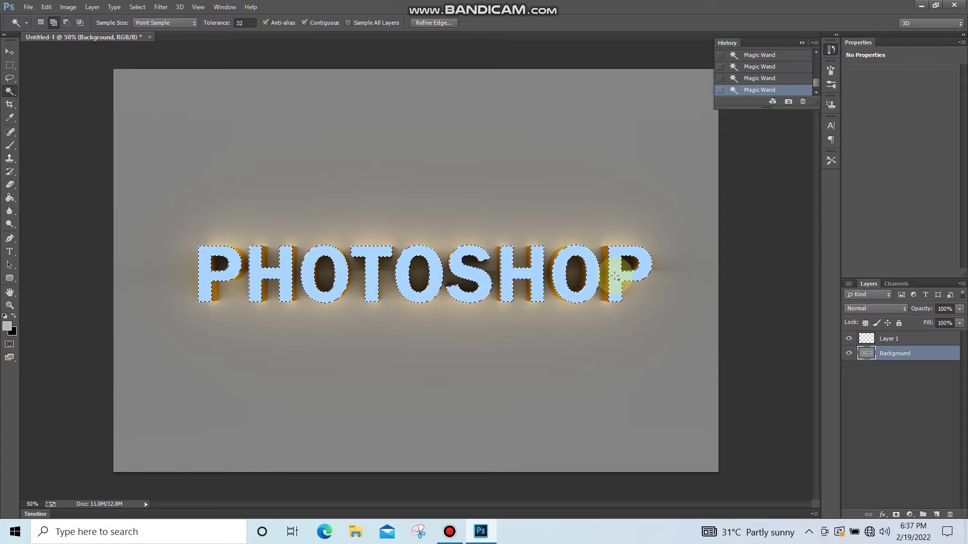
Step: Fill the selected letter faces on Layer 1 with the light grey foreground colour using the Paint Bucket
click(919, 344)
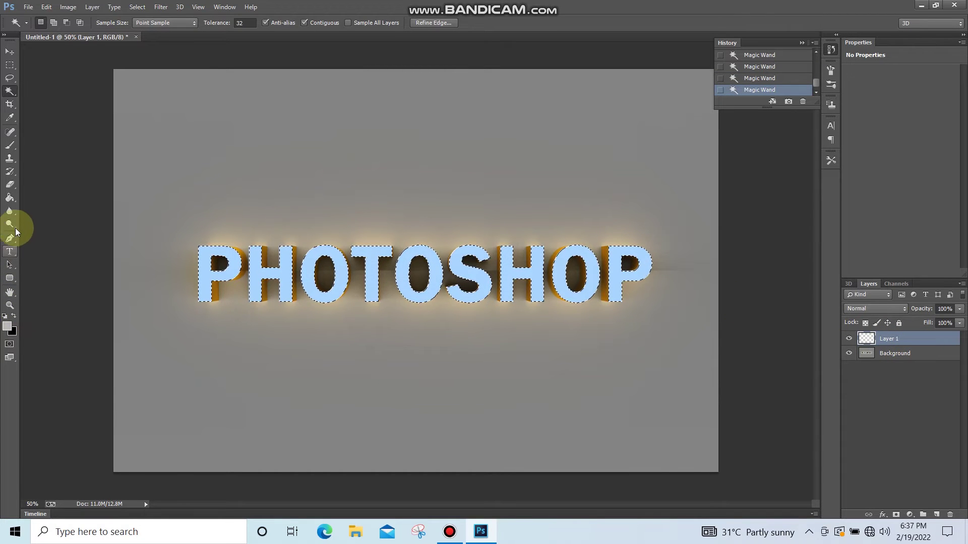
click(10, 198)
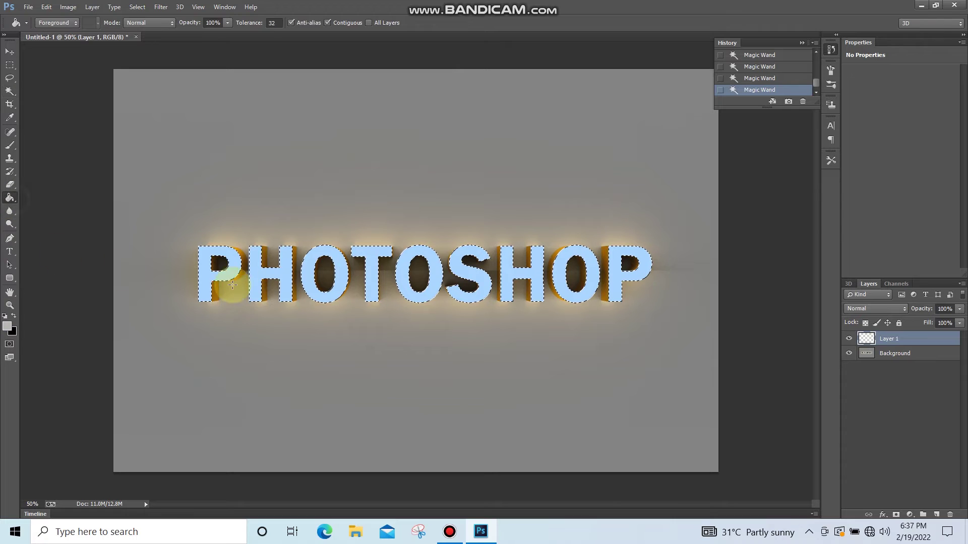
click(204, 276)
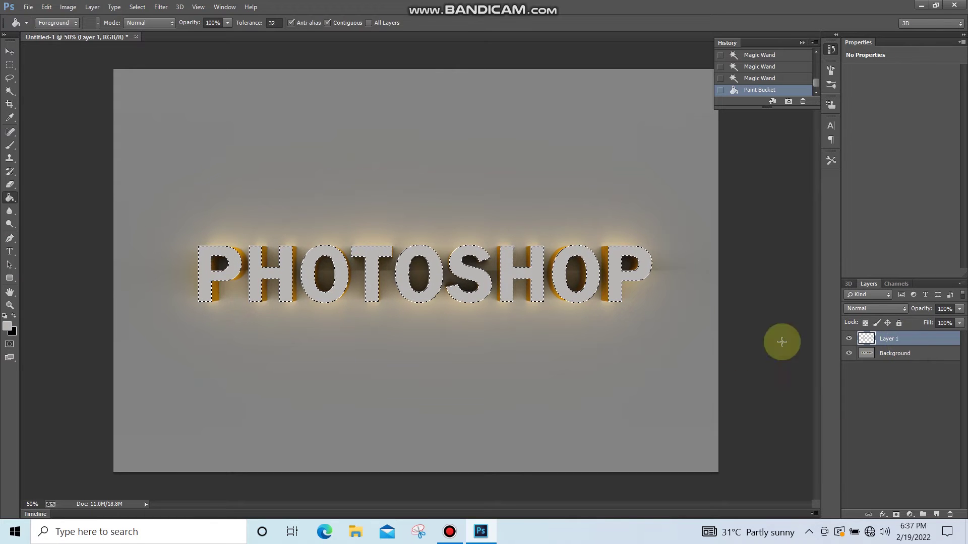
Step: Contract the selection of the letter faces on Layer 1
click(136, 6)
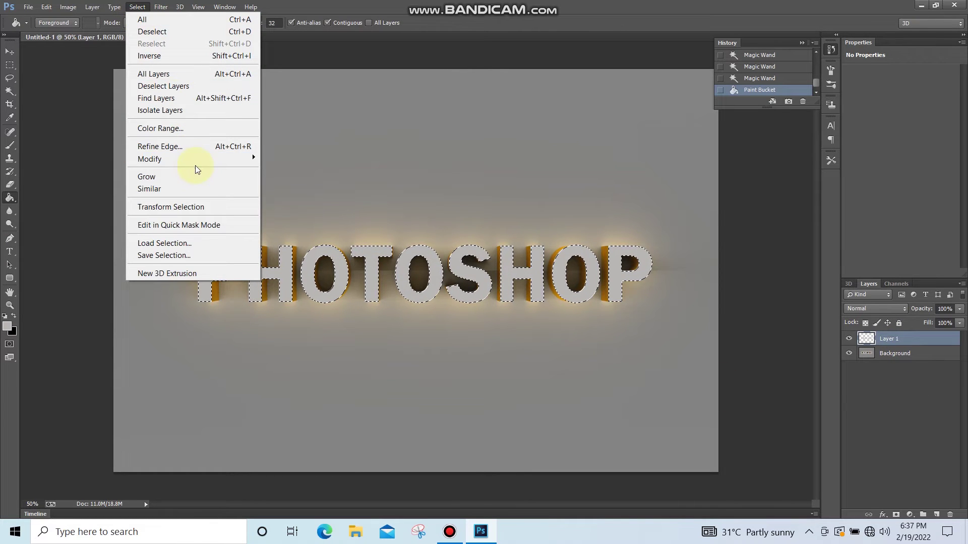
mouse_move(199, 158)
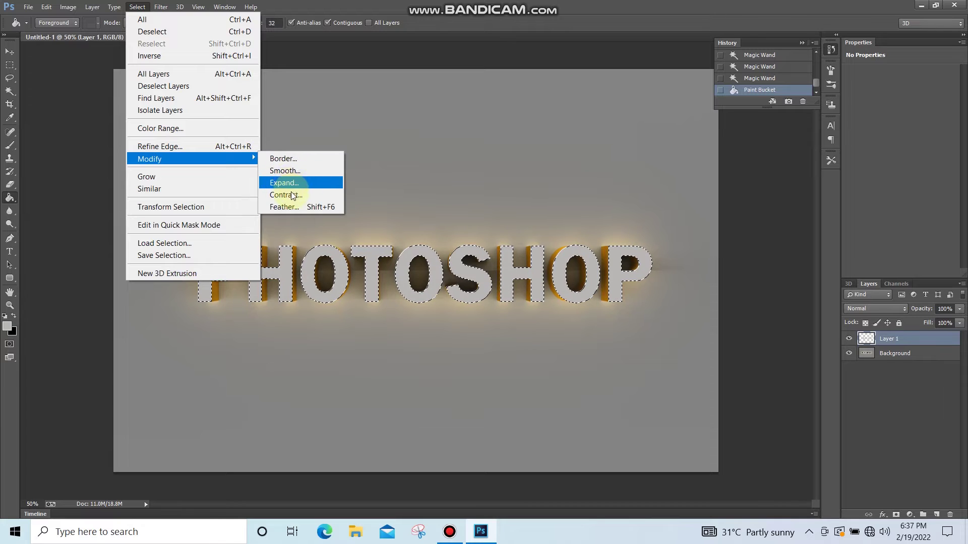
click(292, 195)
click(526, 180)
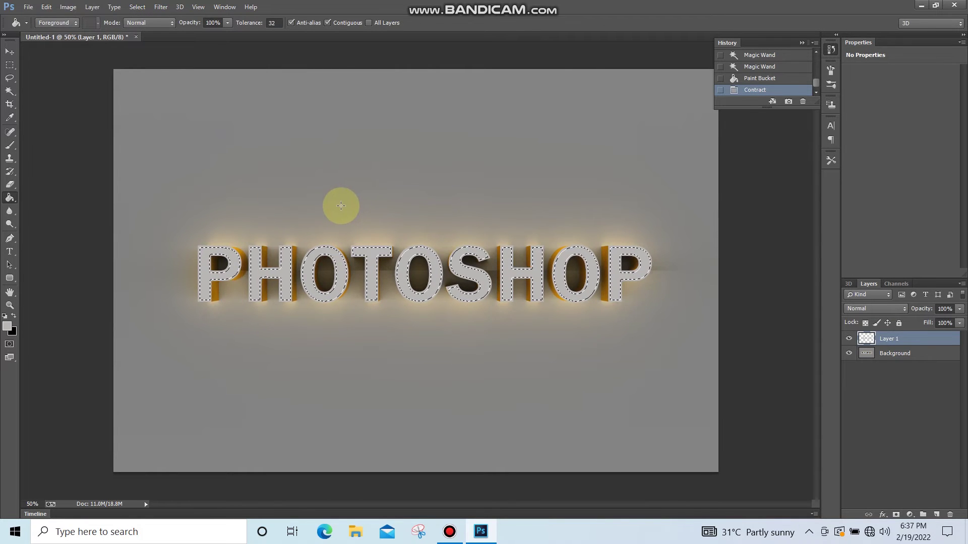
Step: Invert the contracted selection, clear the grey fill along the letter edges on Layer 1, and deselect
click(147, 7)
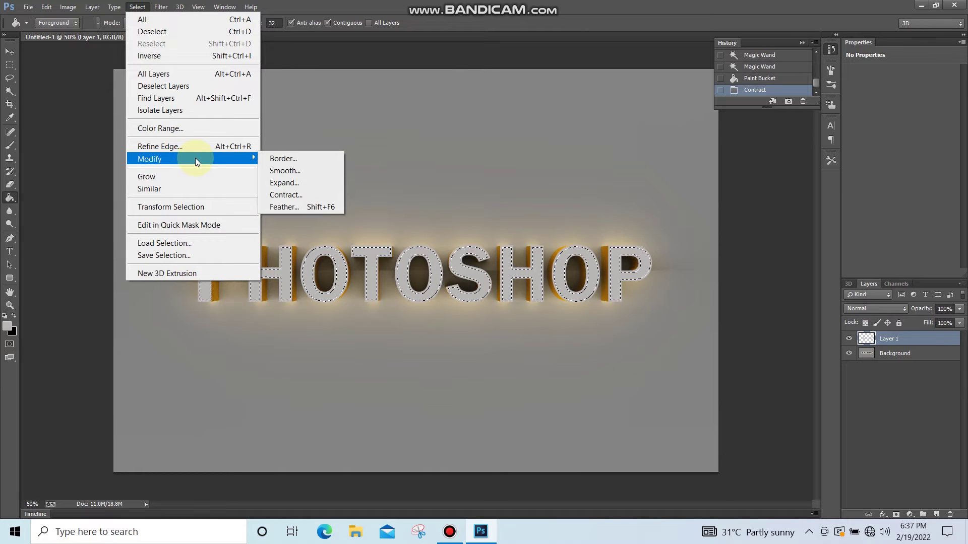
click(173, 56)
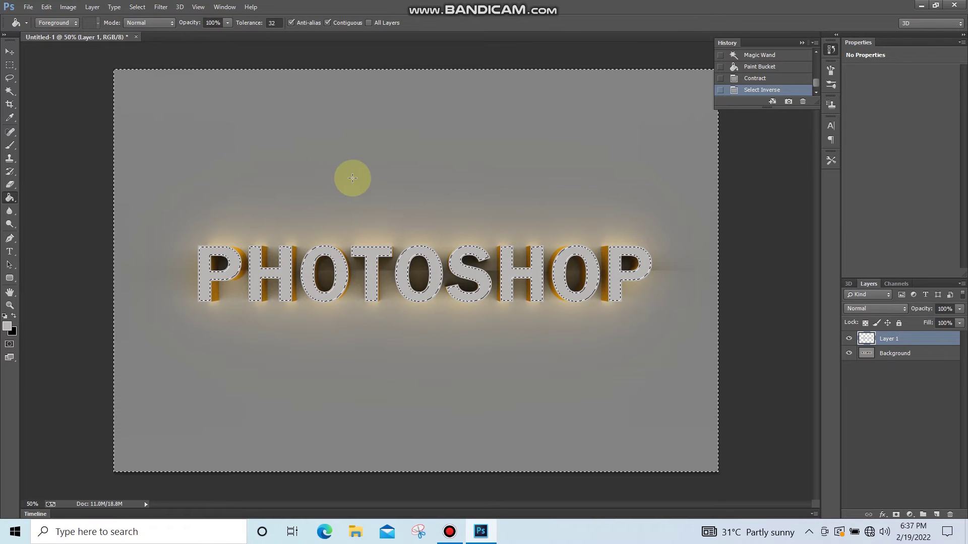
key(Delete)
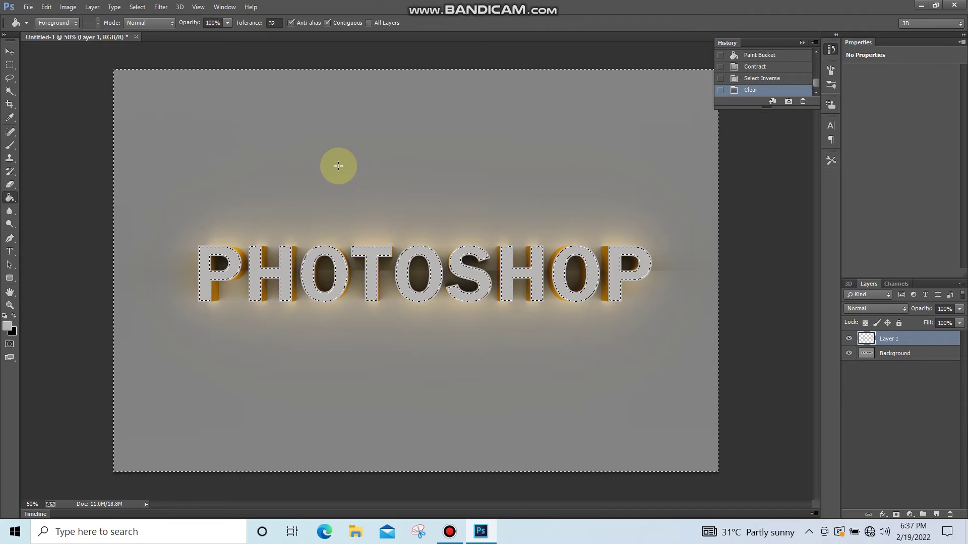
key(ctrl+d)
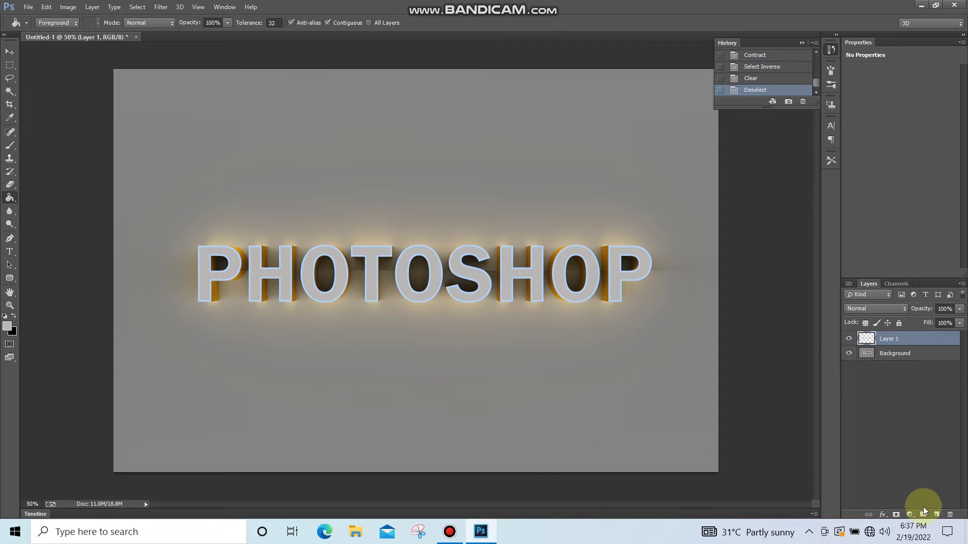
Step: Add a Color Balance adjustment layer above Layer 1 with midtones at Cyan-Red +100, Magenta-Green +18 and Yellow-Blue -29
click(911, 514)
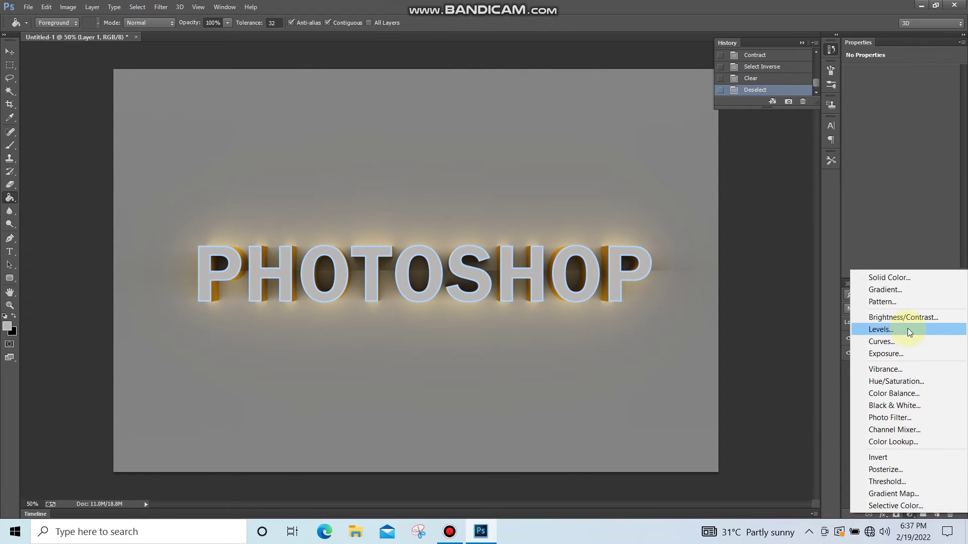
click(913, 394)
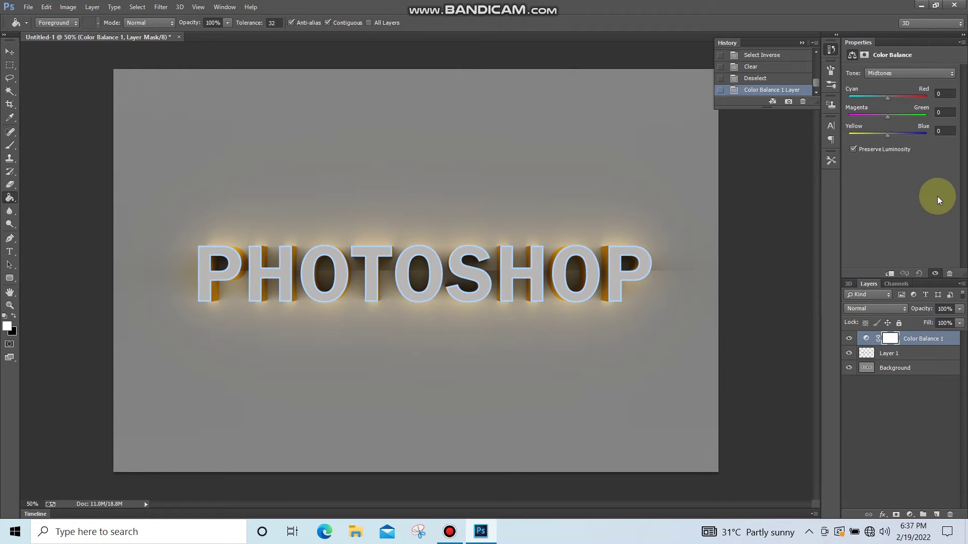
drag(888, 98, 912, 98)
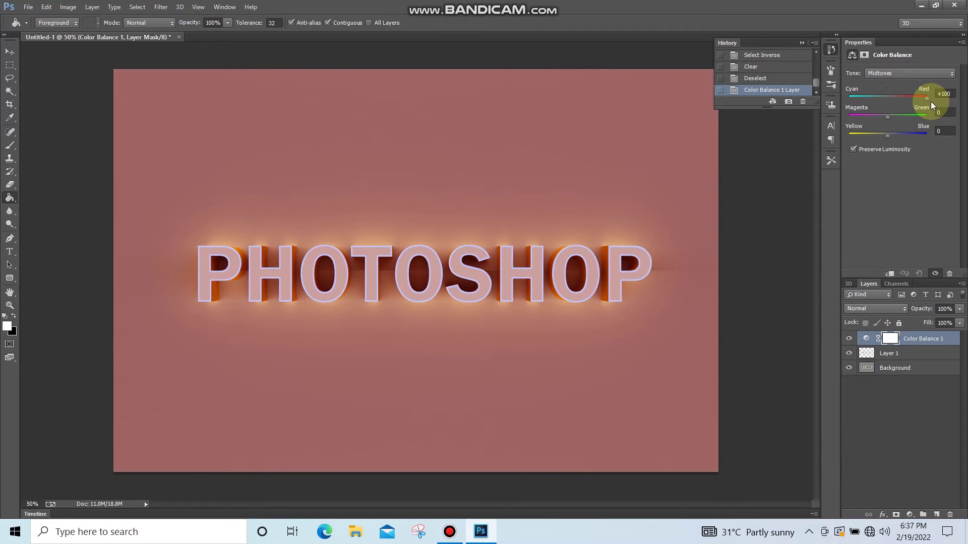
drag(930, 102, 929, 102)
drag(890, 135, 903, 120)
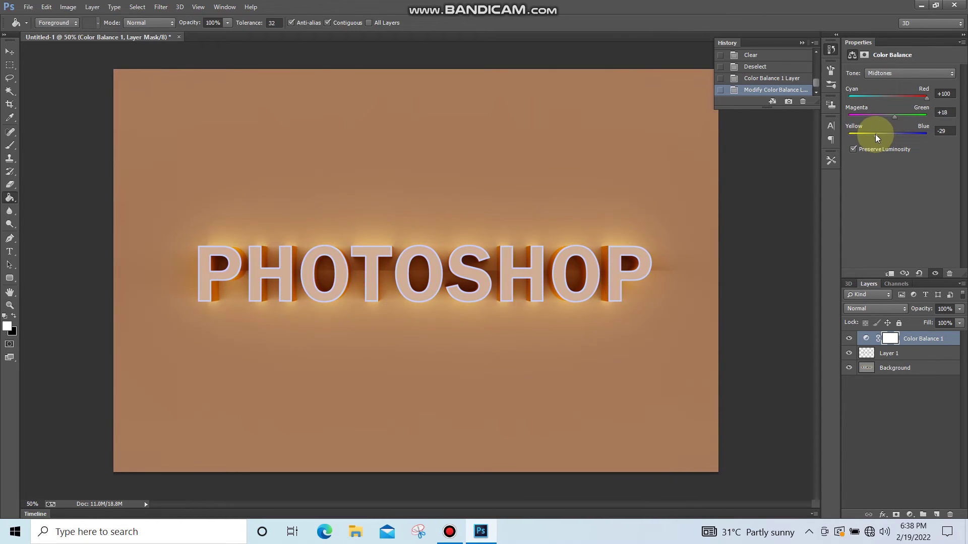
Step: Add a Levels adjustment layer on top with output levels of 0 and 230
click(910, 515)
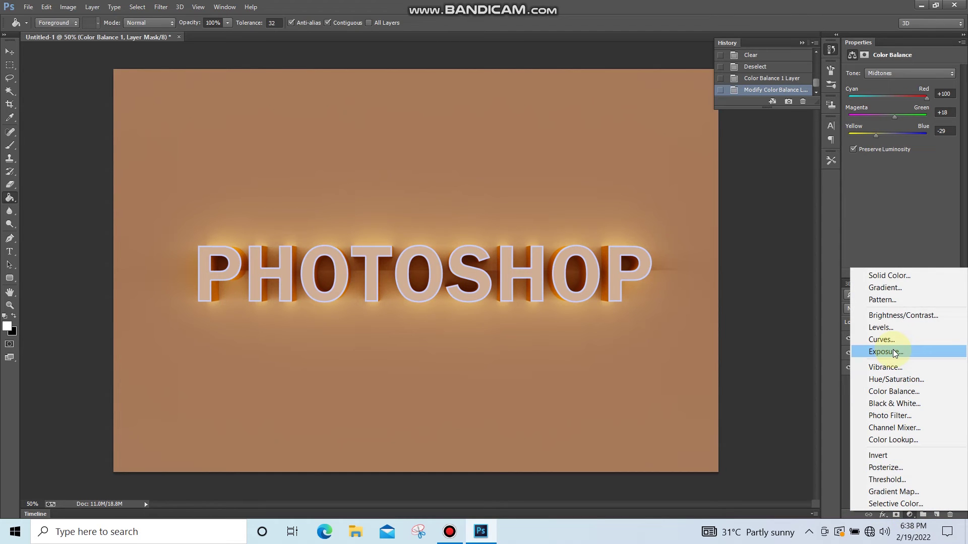
click(887, 327)
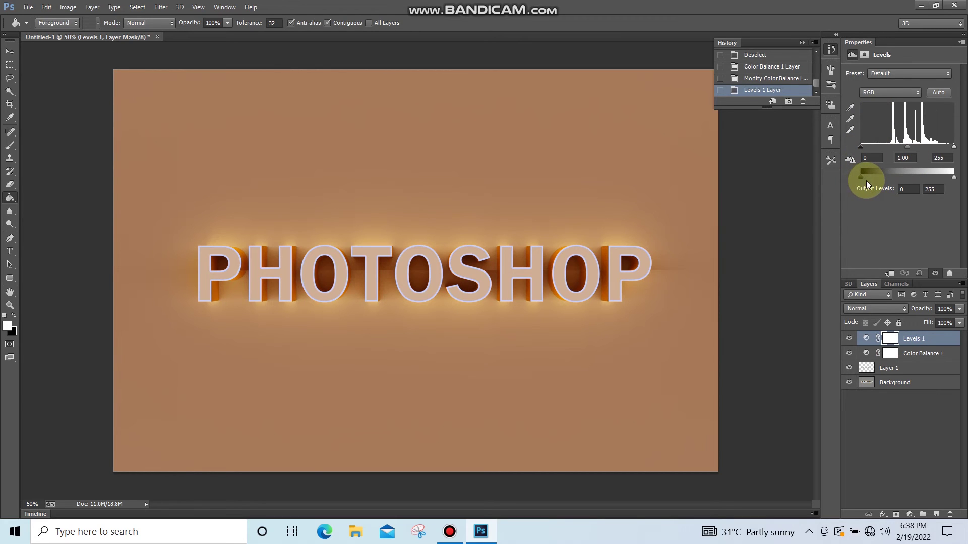
mouse_move(859, 180)
mouse_down()
mouse_move(871, 181)
mouse_move(862, 174)
mouse_up()
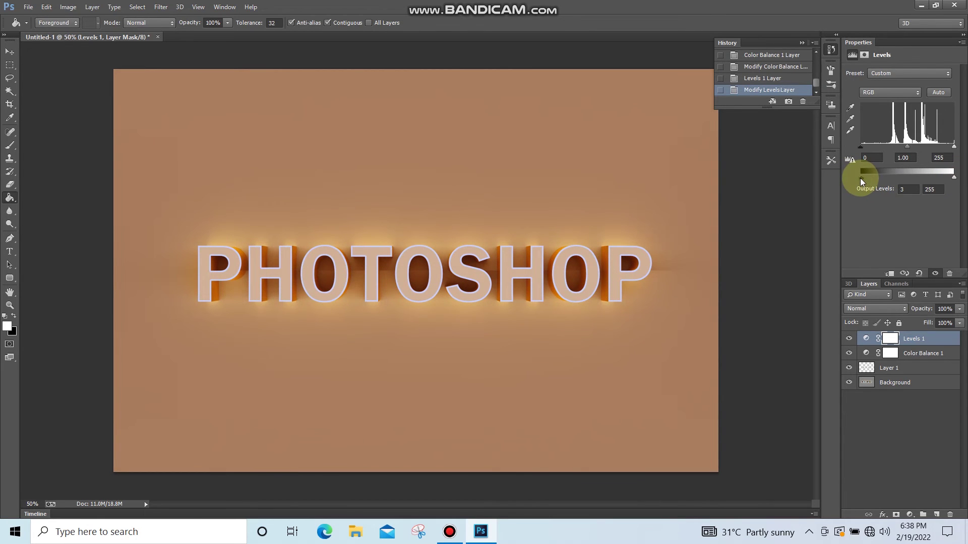
drag(860, 181, 858, 180)
drag(953, 179, 946, 182)
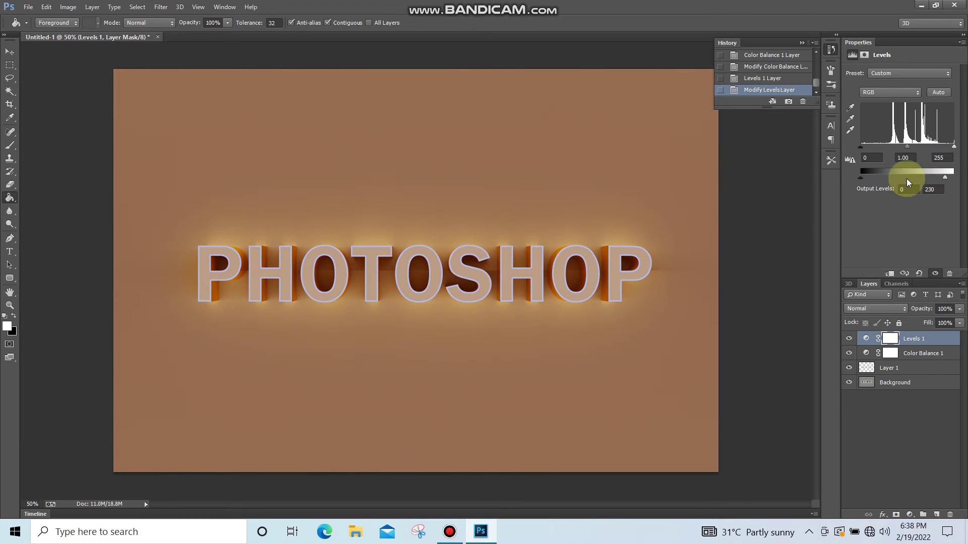
mouse_move(863, 178)
mouse_down()
mouse_move(871, 178)
mouse_move(859, 178)
mouse_up()
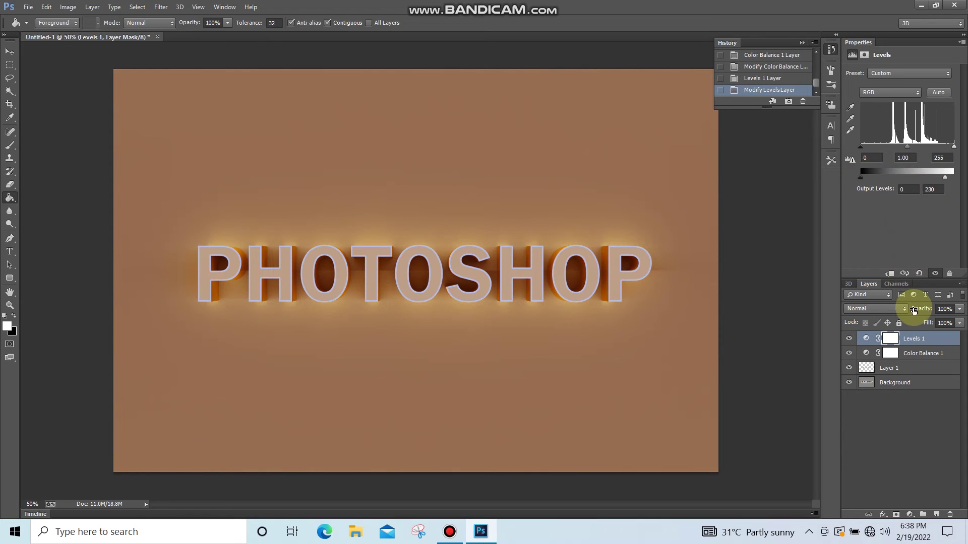
Step: Adjust the Color Balance 1 layer's midtones to Magenta-Green +17 and Yellow-Blue -42
click(907, 353)
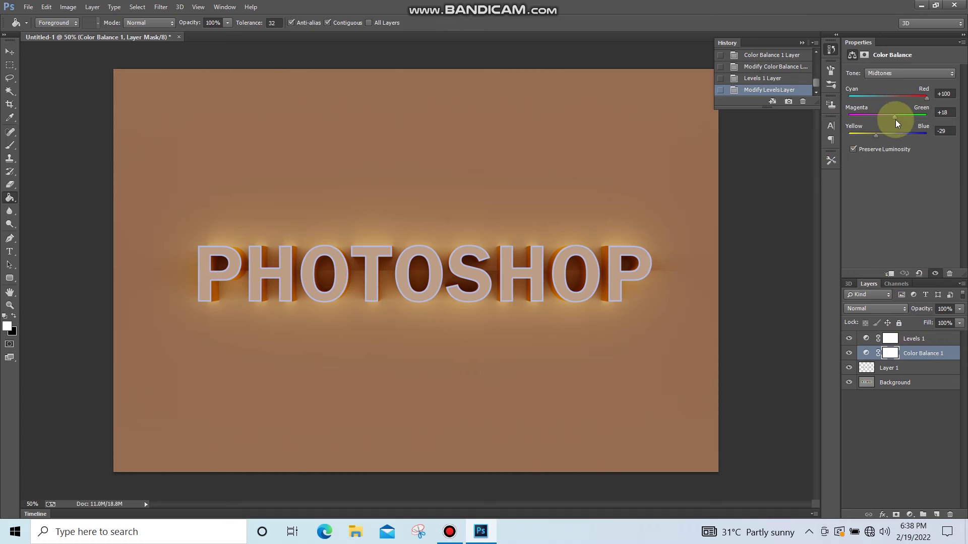
drag(897, 117, 876, 134)
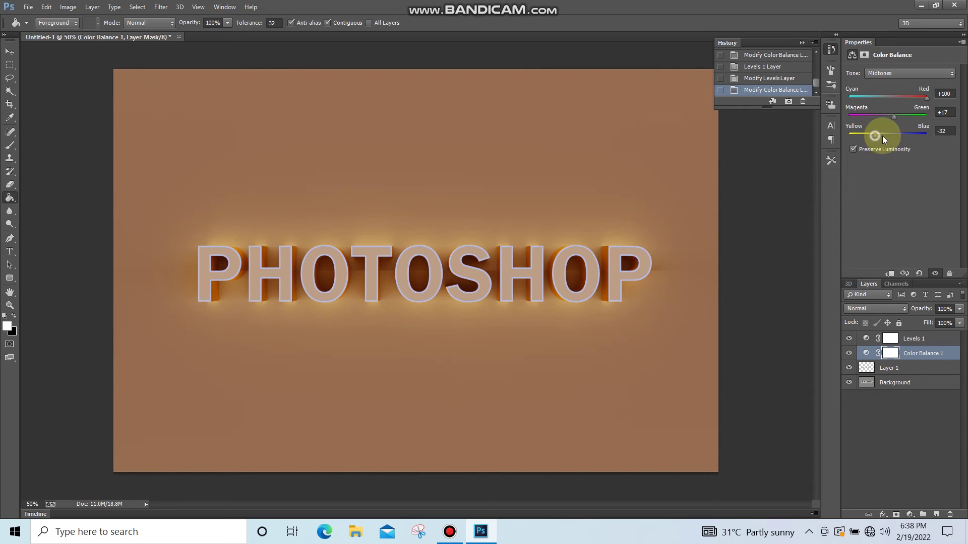
mouse_move(882, 136)
mouse_down()
mouse_move(934, 136)
mouse_move(880, 139)
mouse_up()
drag(874, 140, 883, 140)
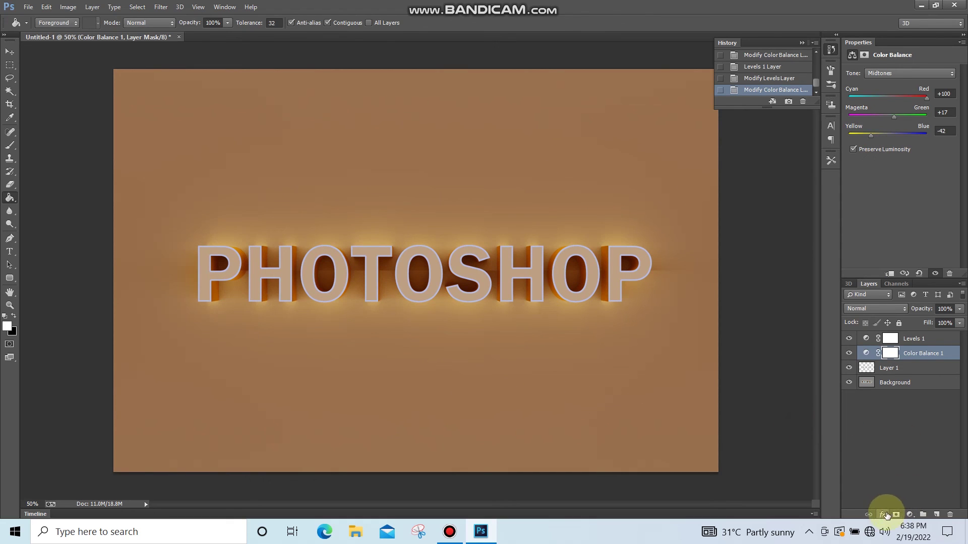
Step: Add a Vibrance adjustment layer above Color Balance 1 with vibrance set to +60
click(910, 514)
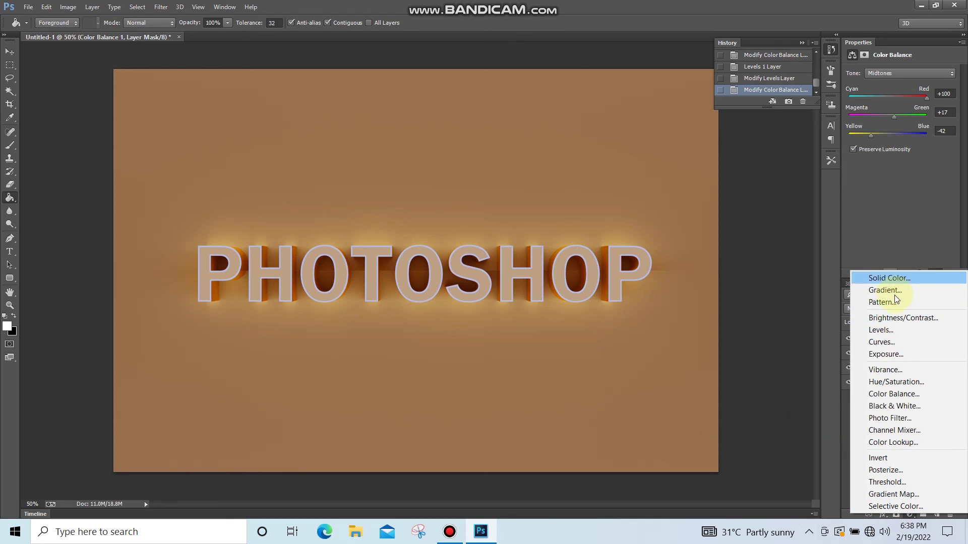
click(893, 370)
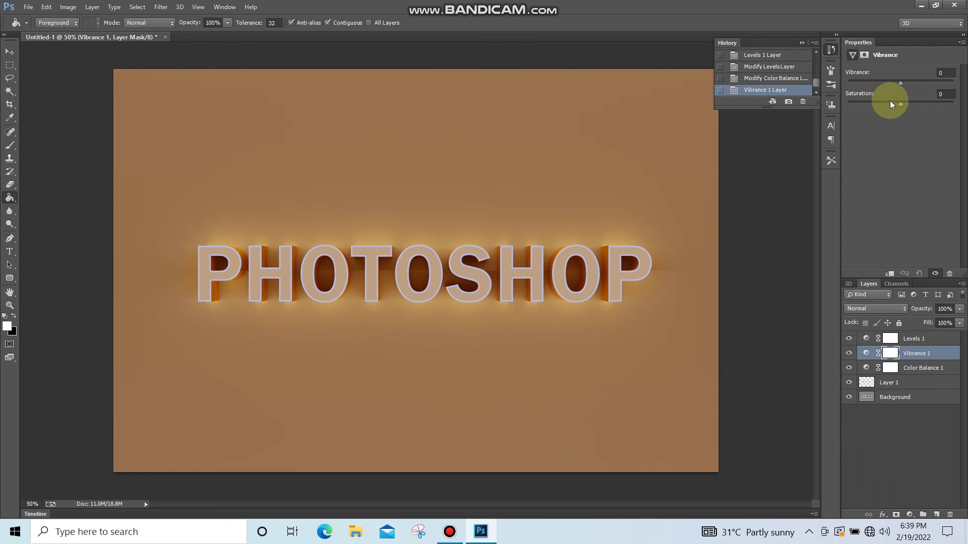
drag(901, 86, 932, 84)
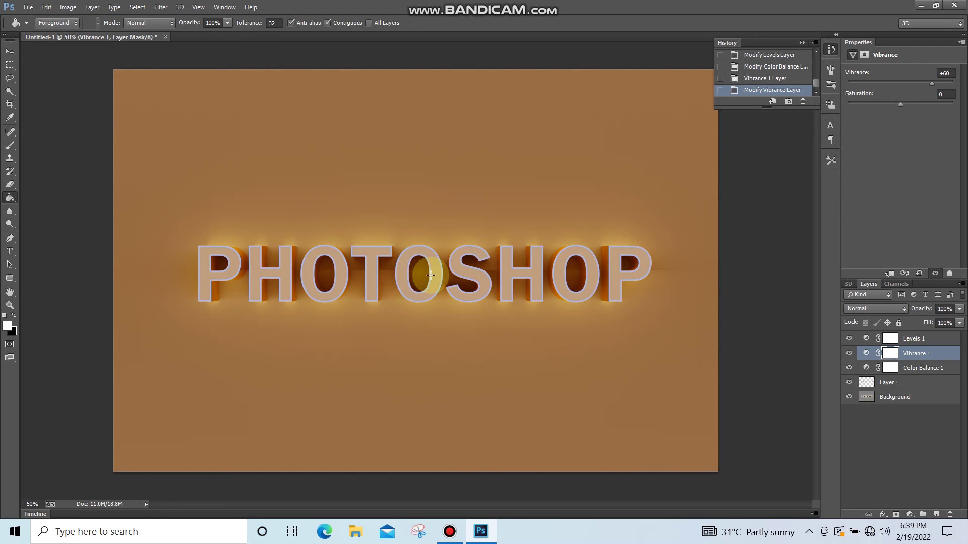
click(449, 531)
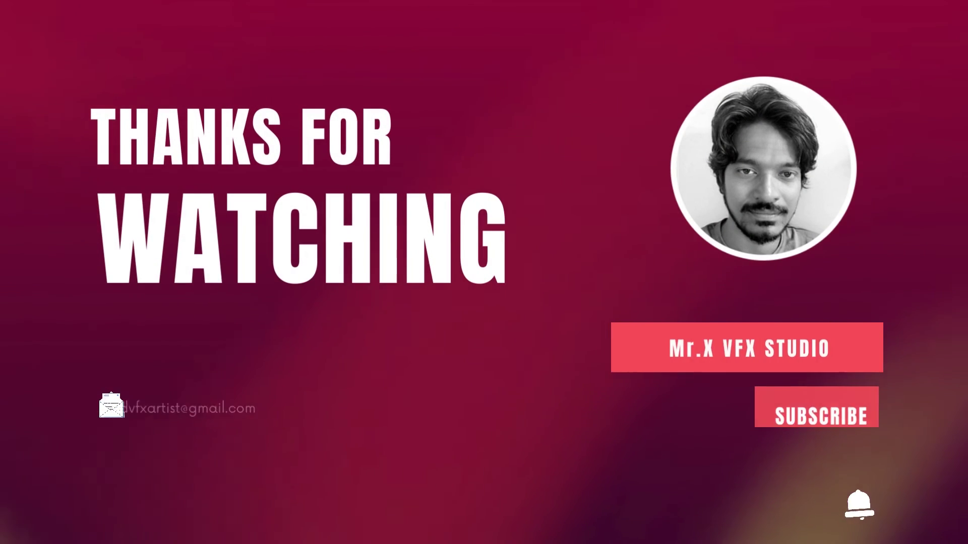